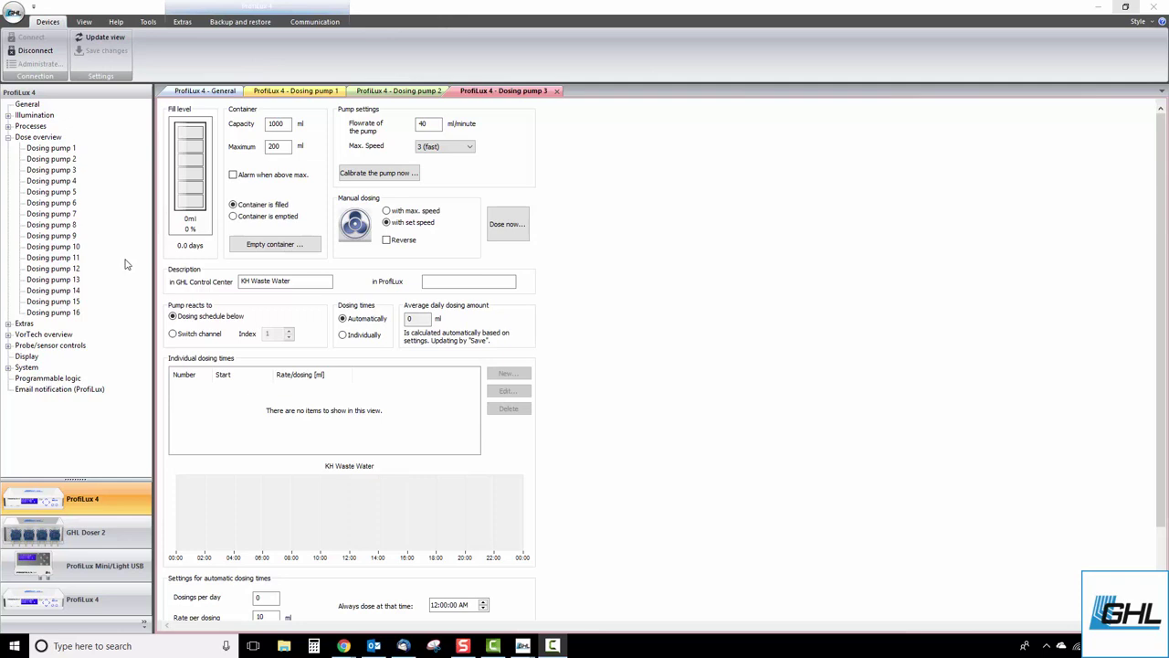
Open the KH Director settings under the probe/sensor controls, enable KH Director and save the changes
left_click(8, 346)
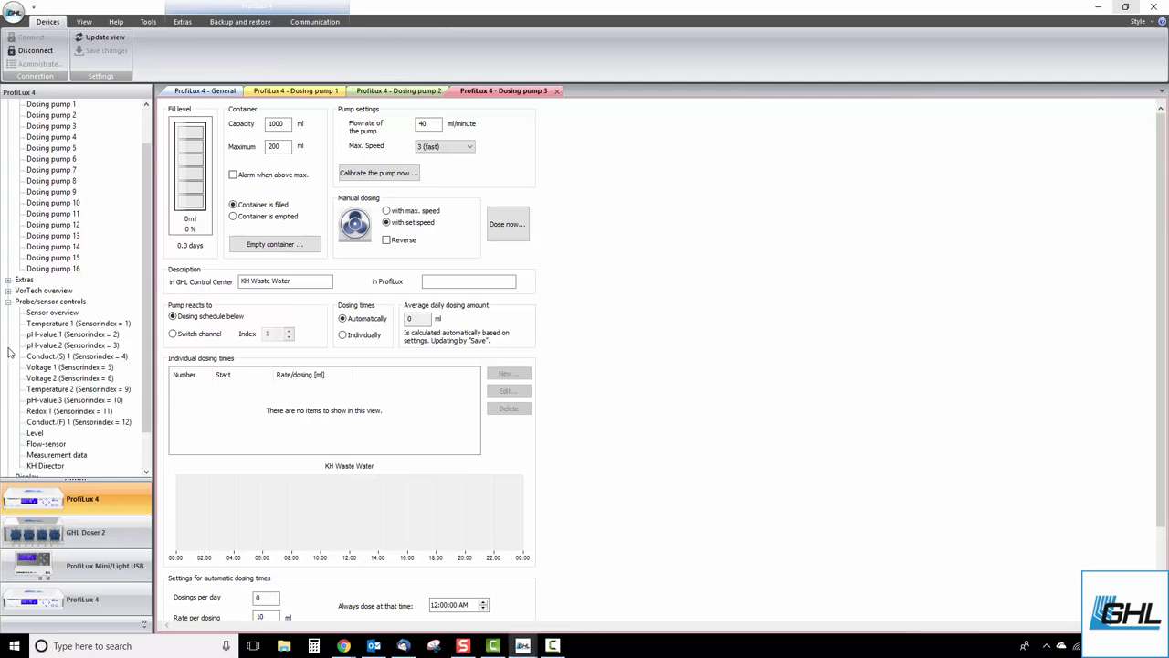
scroll(38, 384, "down", 1)
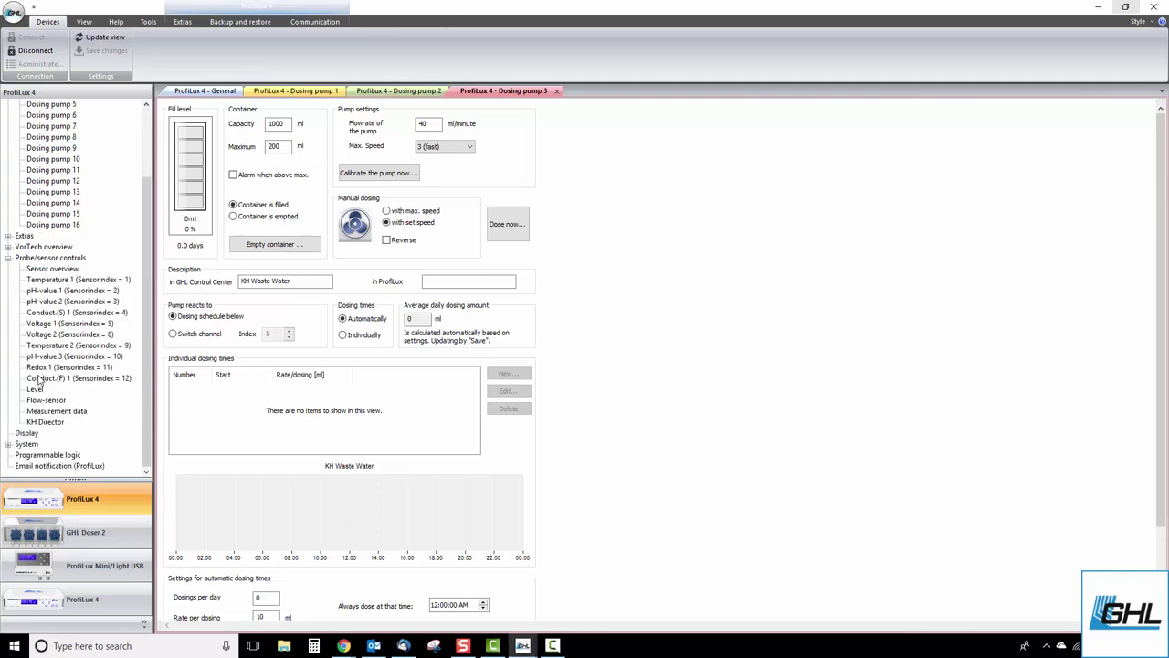
left_click(45, 422)
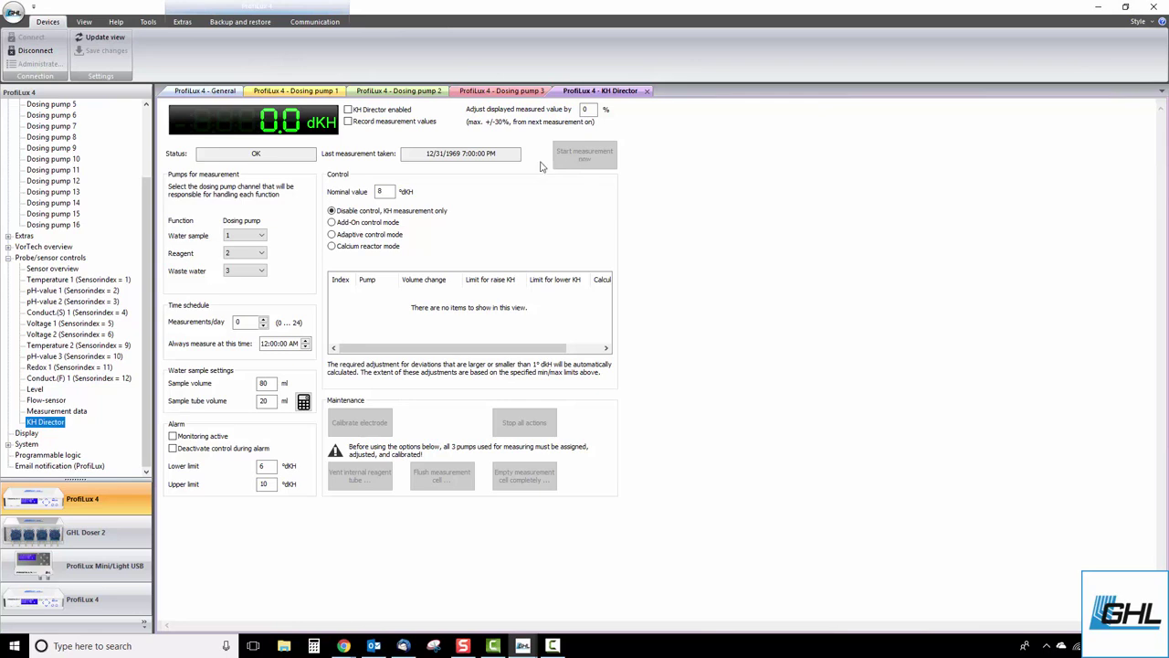
left_click(348, 109)
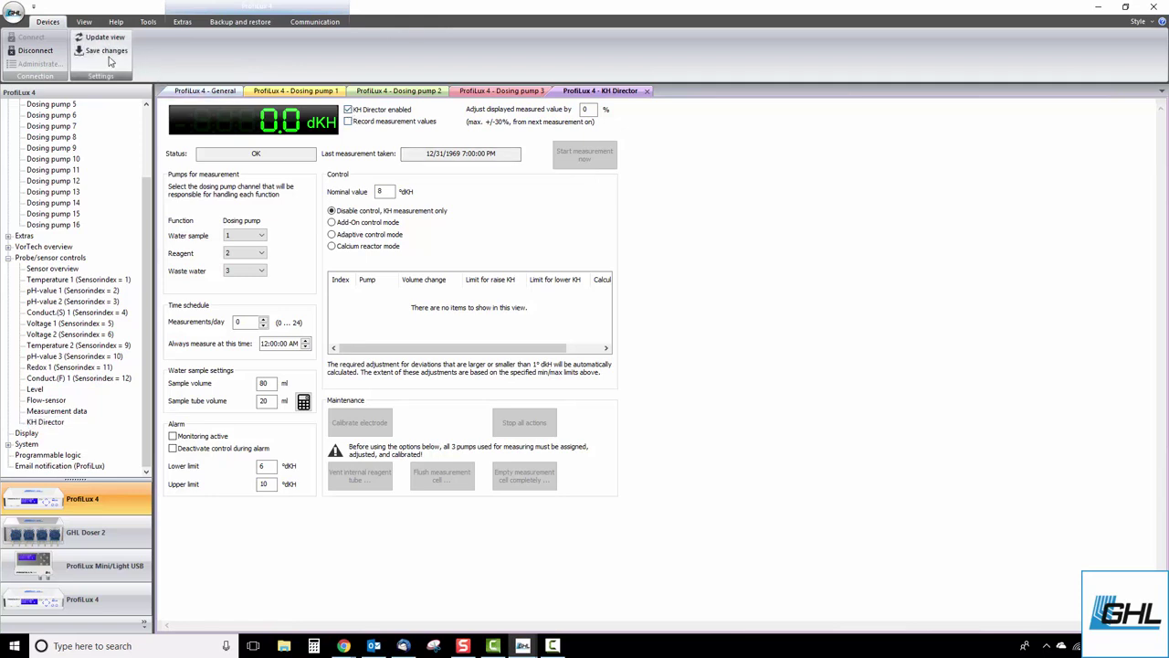
left_click(96, 51)
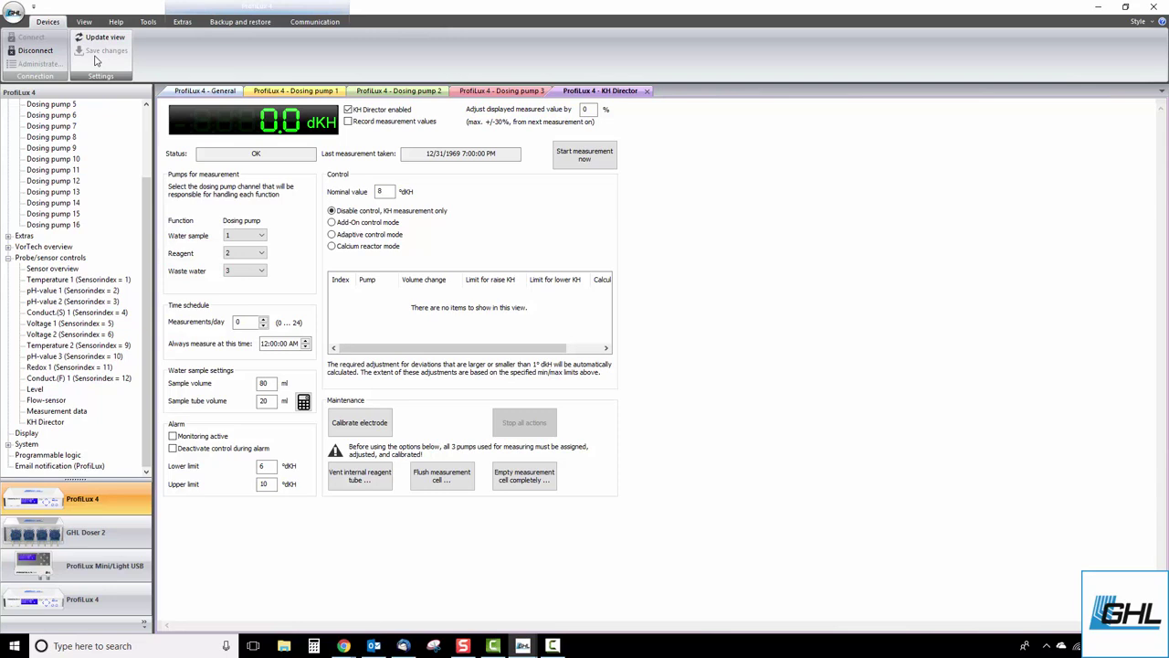
Calibrate the KH Director electrode, confirming the pH4 calibration fluid stage, and save the calibration
left_click(374, 431)
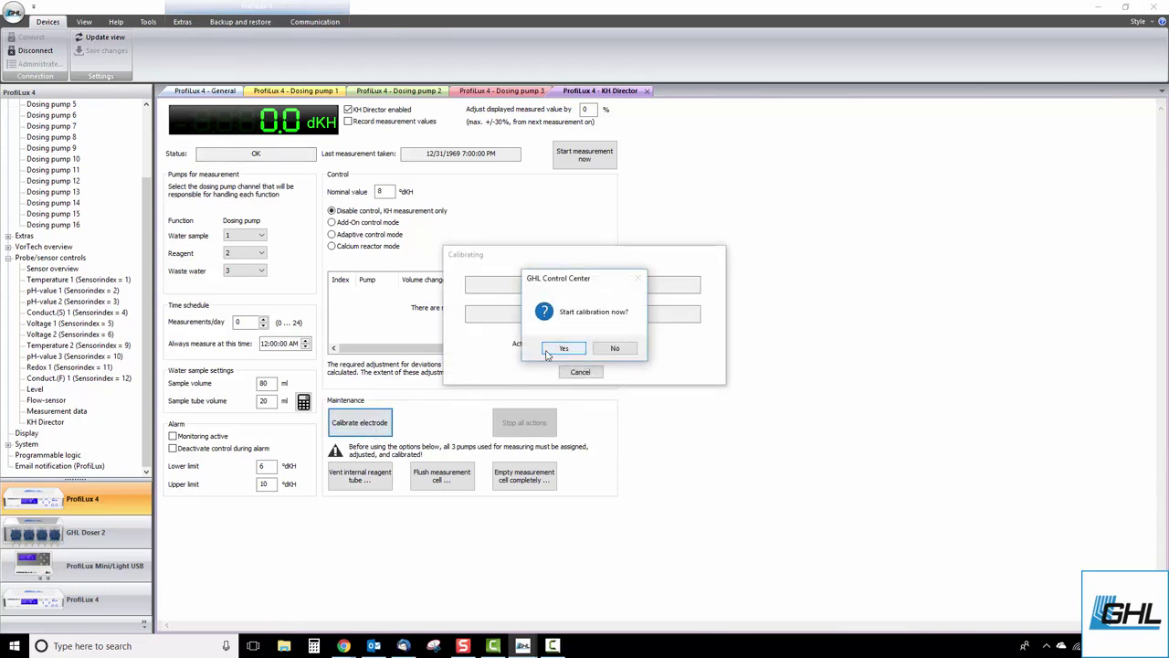
left_click(547, 352)
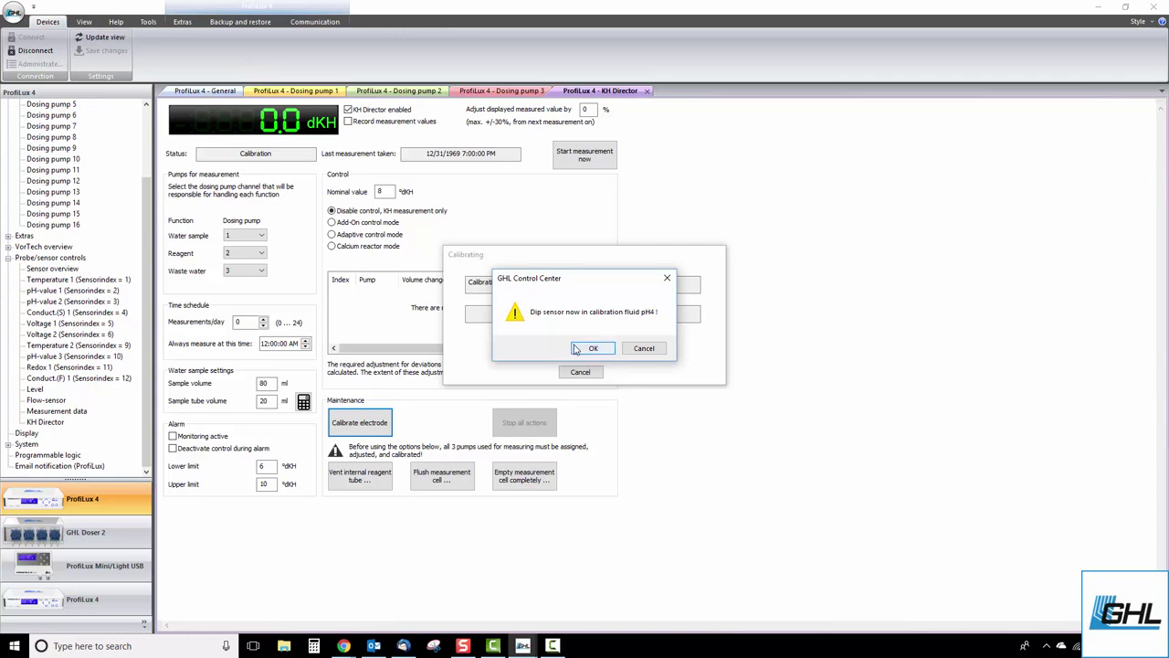
left_click(589, 348)
left_click(576, 348)
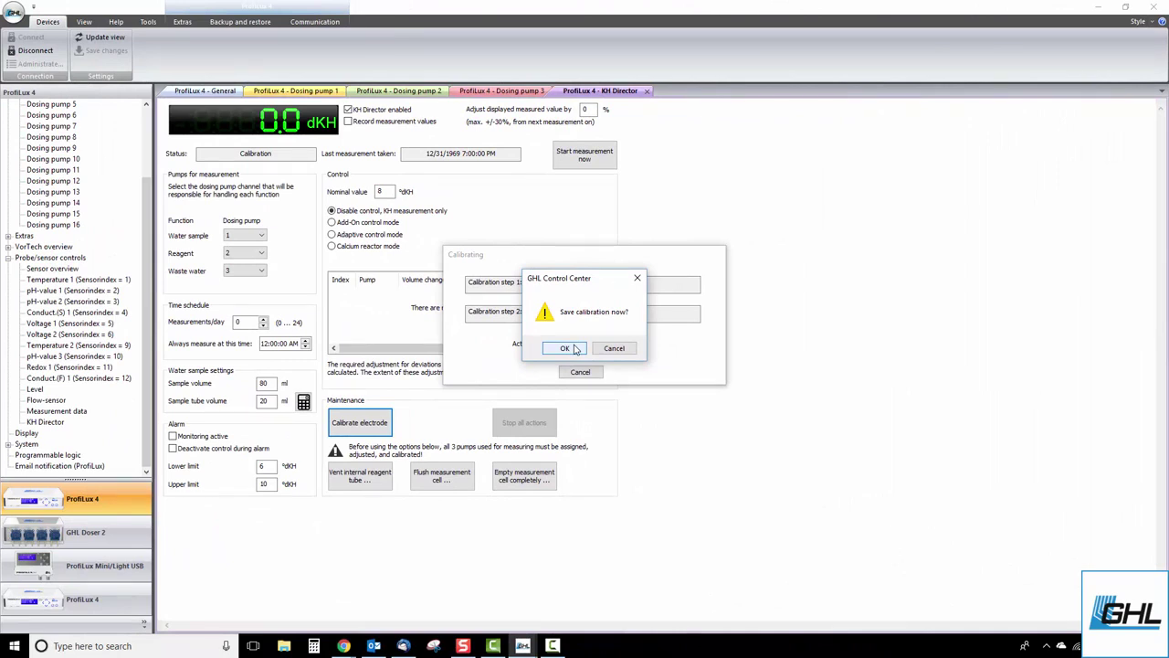
left_click(566, 349)
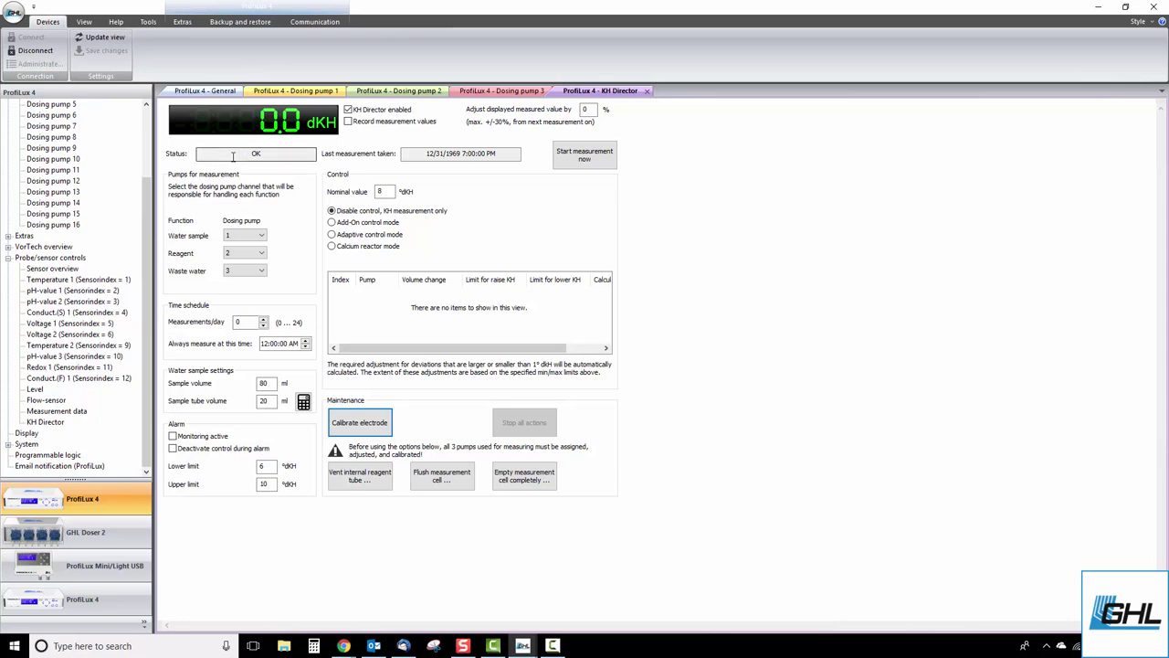
Assign dosing pump 1 to the water sample function and place the Dosing pump 1 page beside the KH Director page
left_click(261, 236)
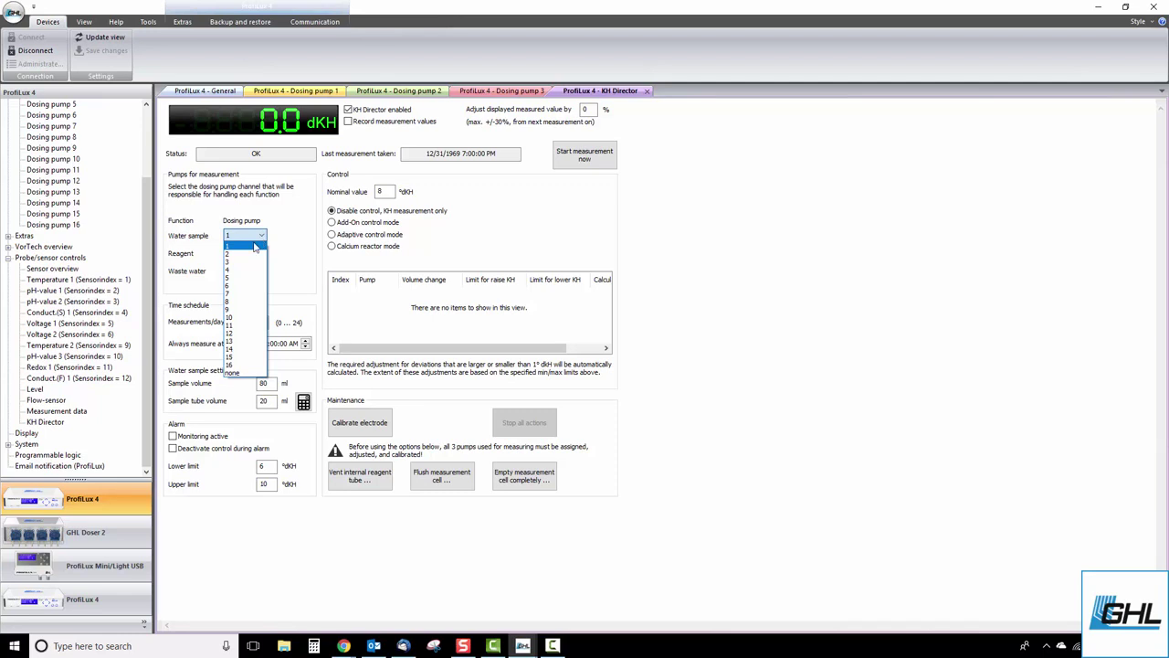
left_click(255, 247)
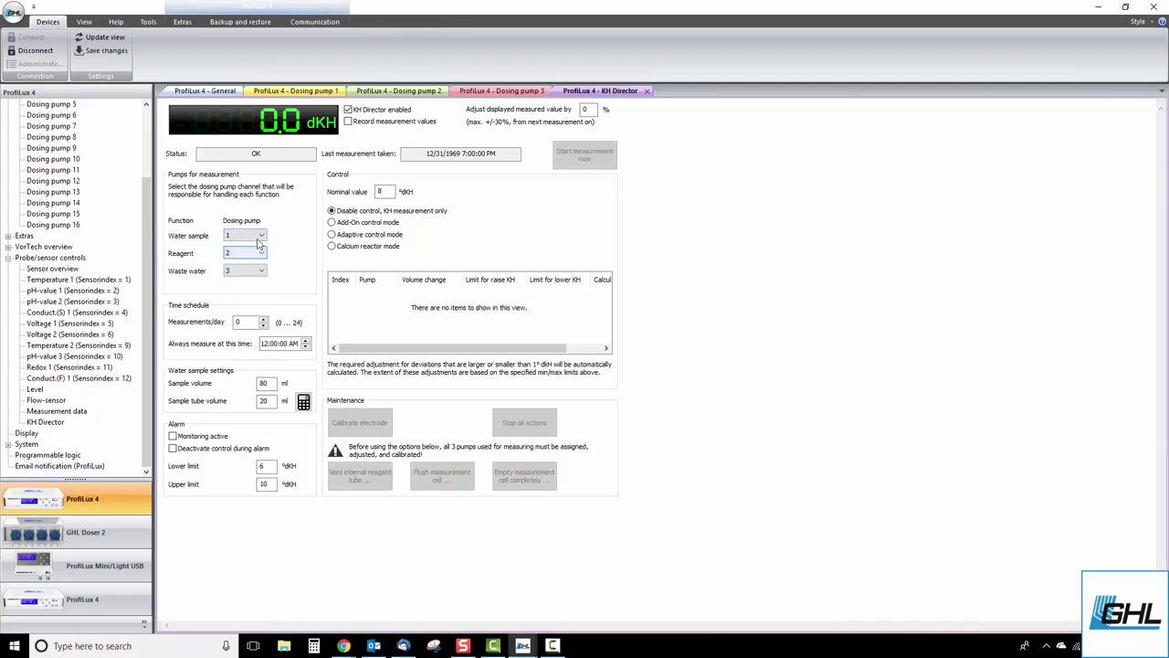
left_click_drag(296, 91, 845, 247)
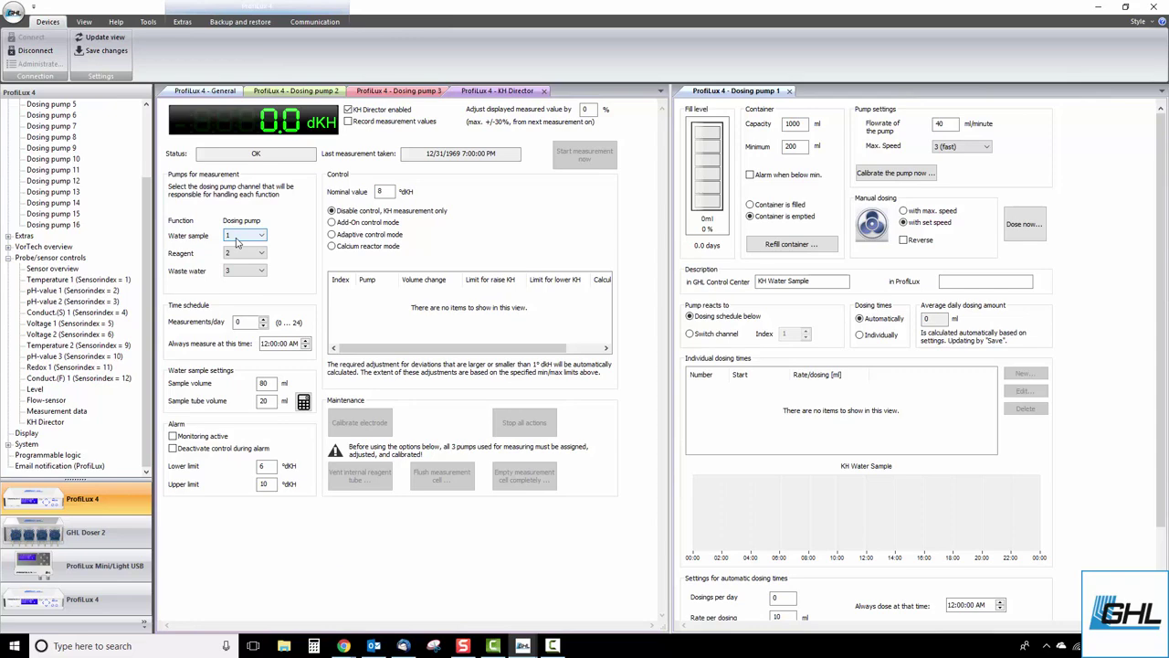
Show the Dosing pump 2 page alongside, assign pump 2 to reagent and pump 3 to waste water, and save the changes
left_click_drag(295, 91, 828, 114)
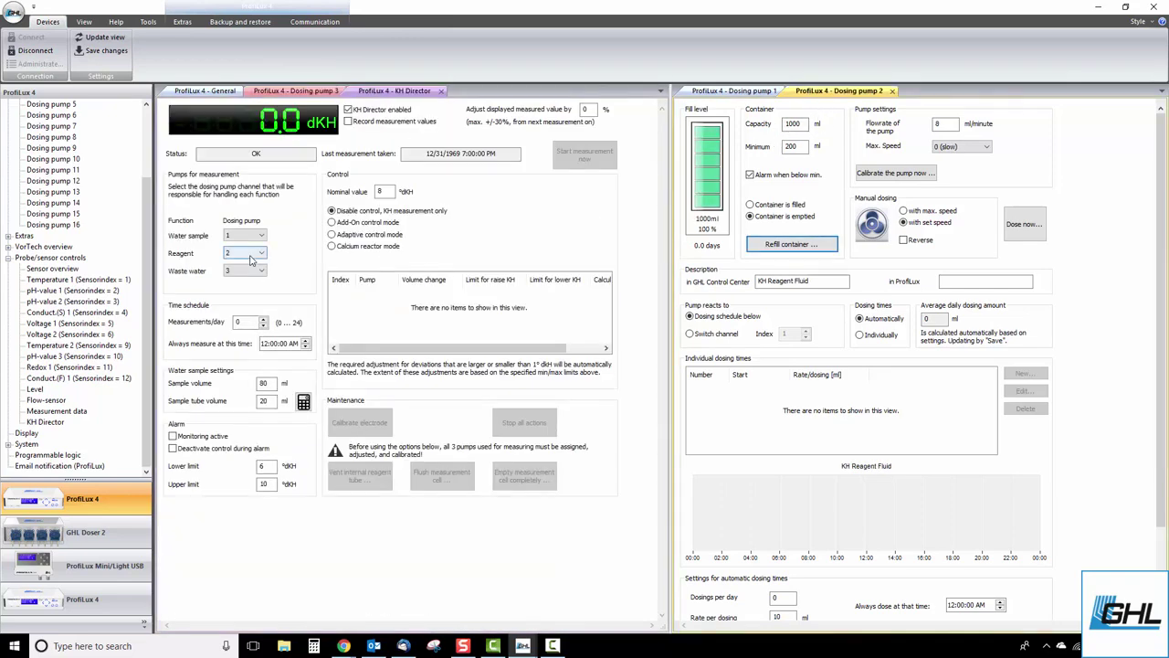
left_click(252, 261)
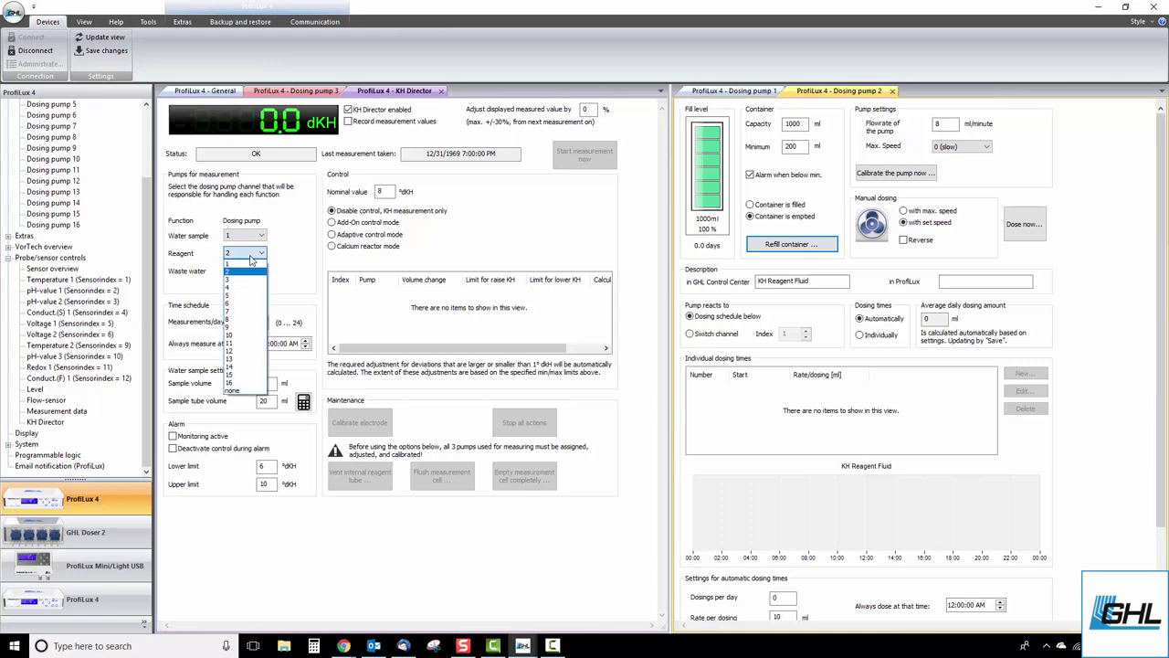
left_click(244, 277)
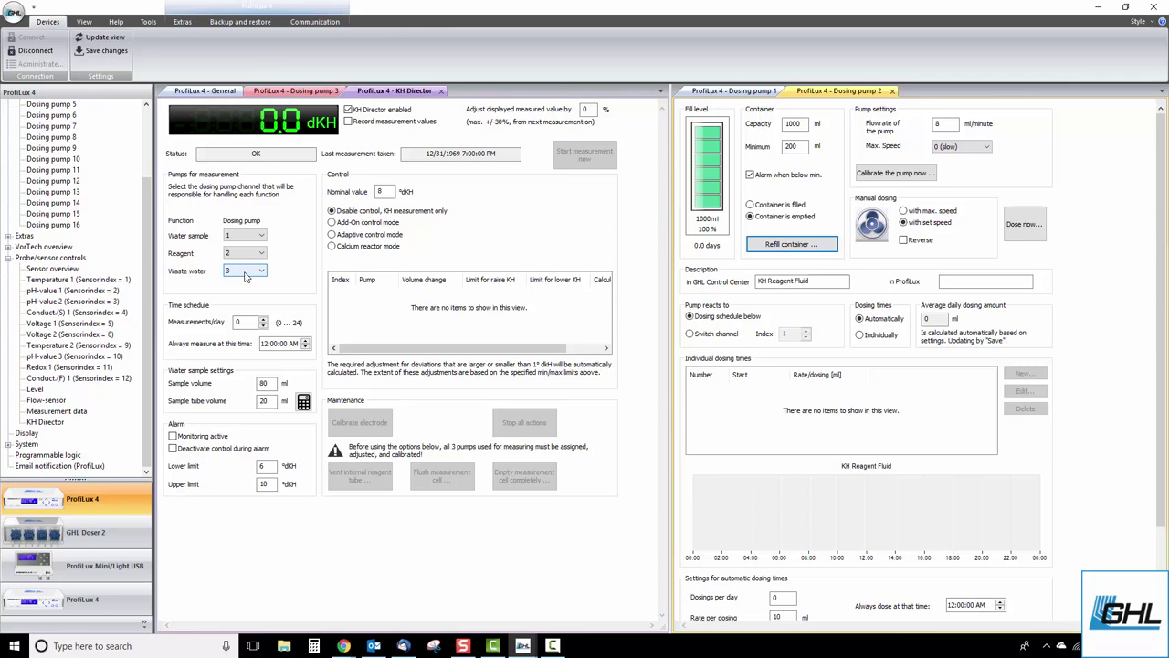
left_click(244, 273)
left_click(243, 300)
left_click(106, 51)
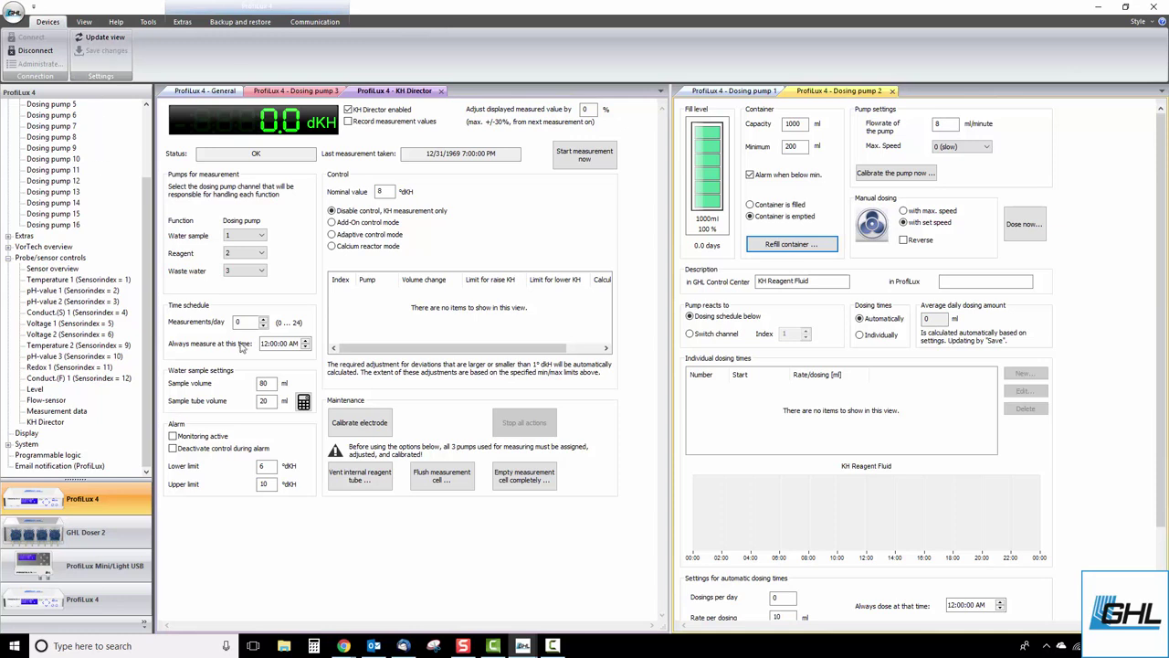
Calculate the sample tube volume from inner diameter and length with the unit set to inch, apply it and save the changes
key("Tab")
left_click(304, 404)
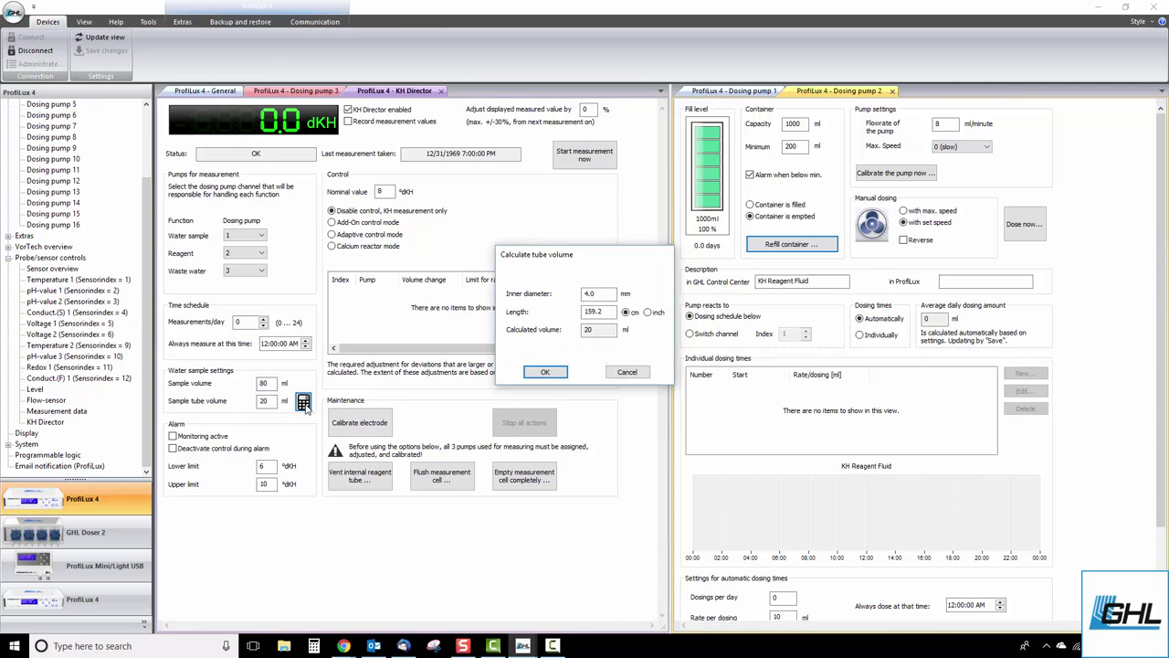
double_click(605, 292)
double_click(583, 311)
left_click(648, 313)
left_click(545, 372)
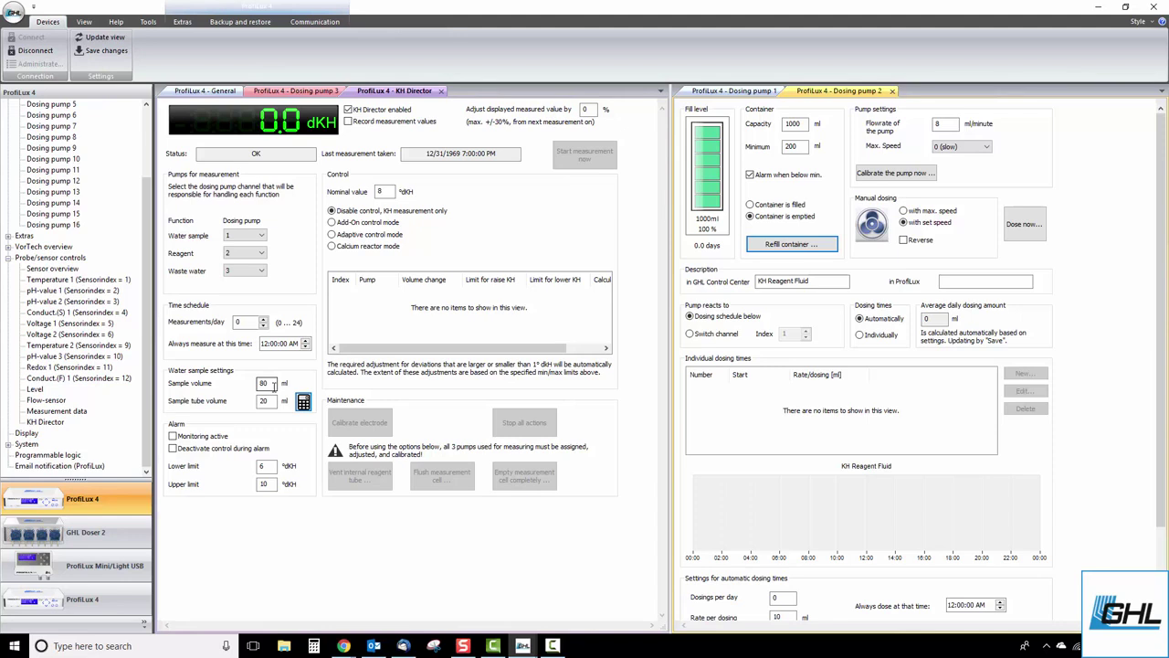
left_click(100, 57)
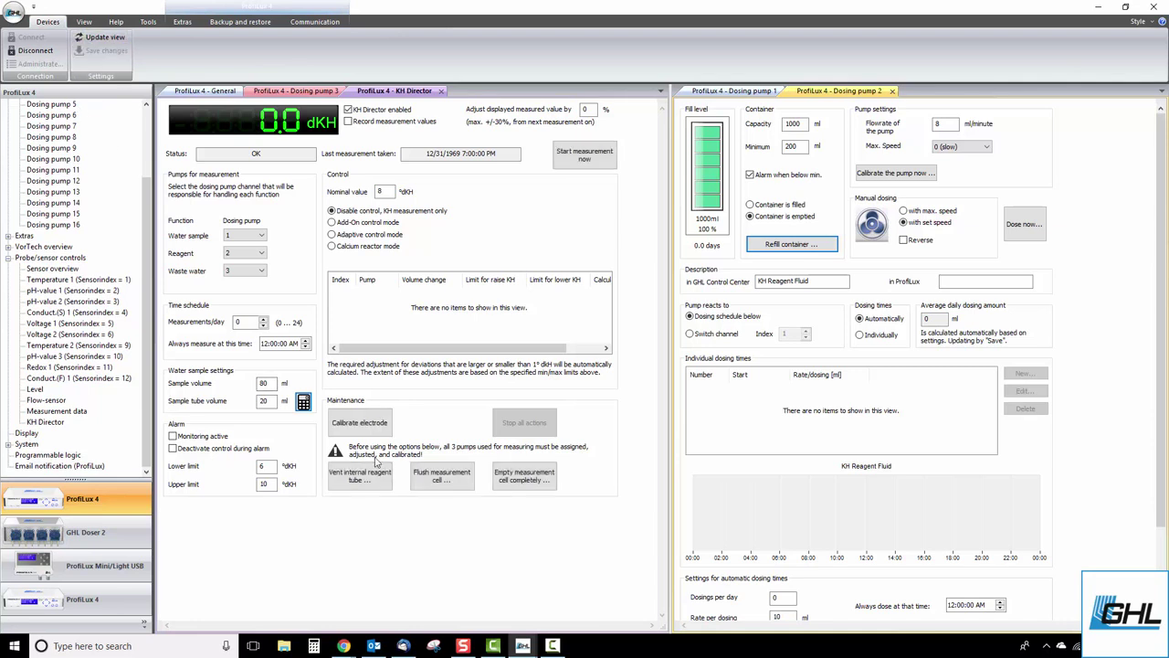
Review the nominal value, time schedule and displayed value adjustment, and turn on recording of measurement values
left_click(418, 484)
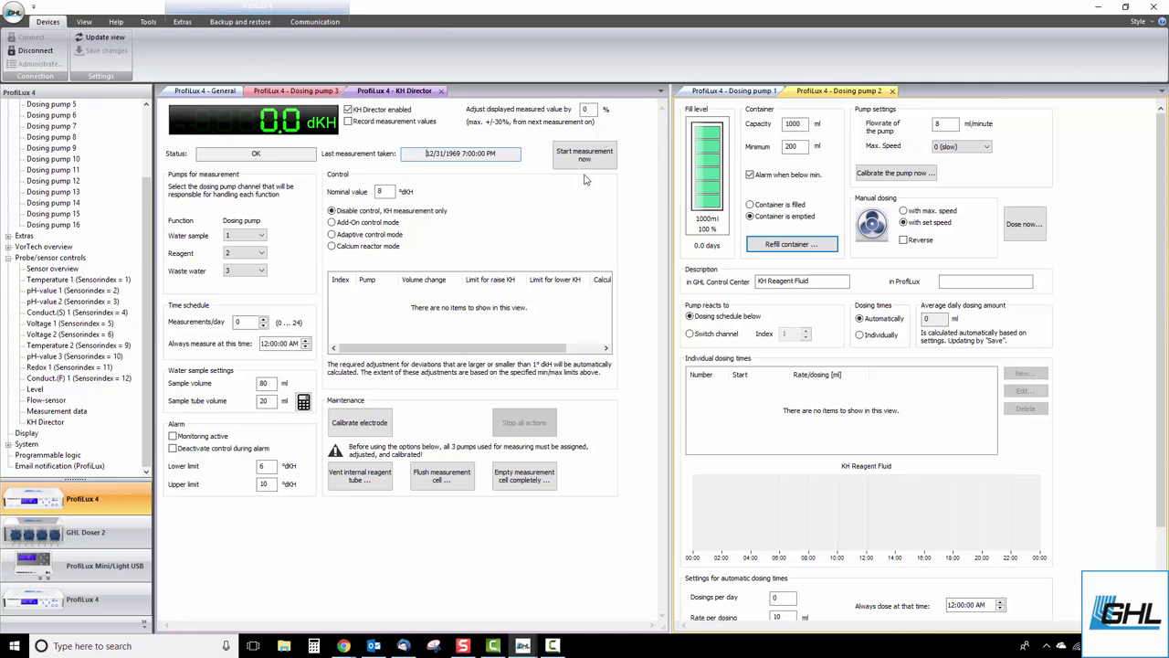
double_click(379, 192)
left_click(236, 322)
left_click(270, 342)
left_click(585, 110)
left_click(349, 124)
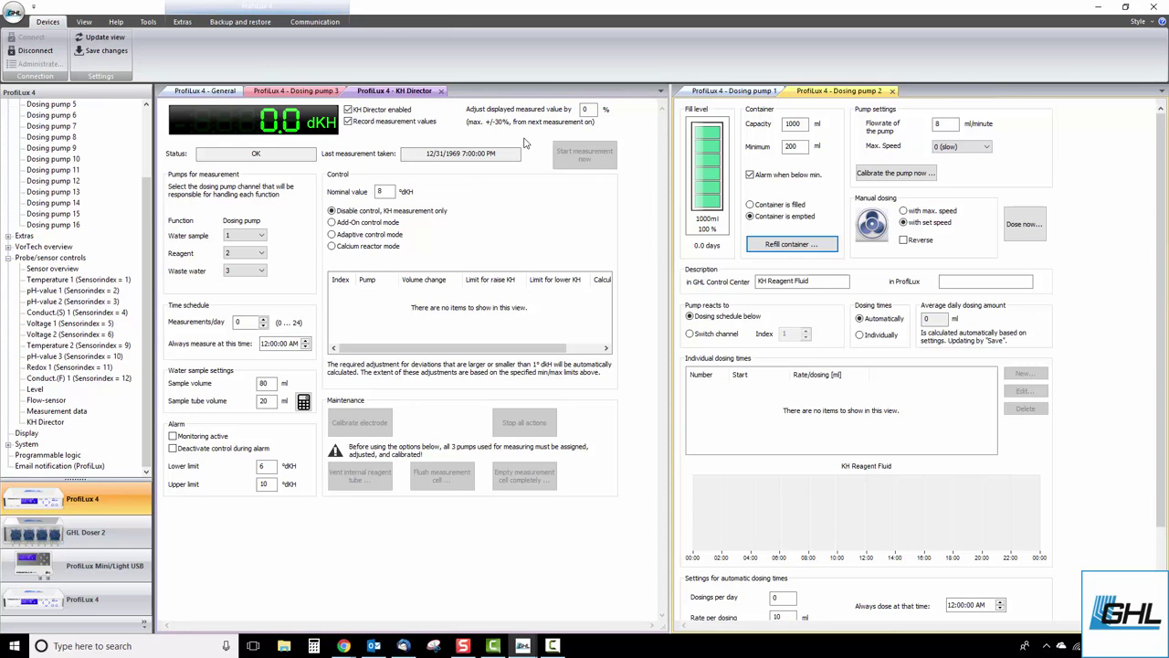
Open the ProfiLux 4 general settings, check the available time zones and save the changes
left_click(209, 91)
left_click(276, 282)
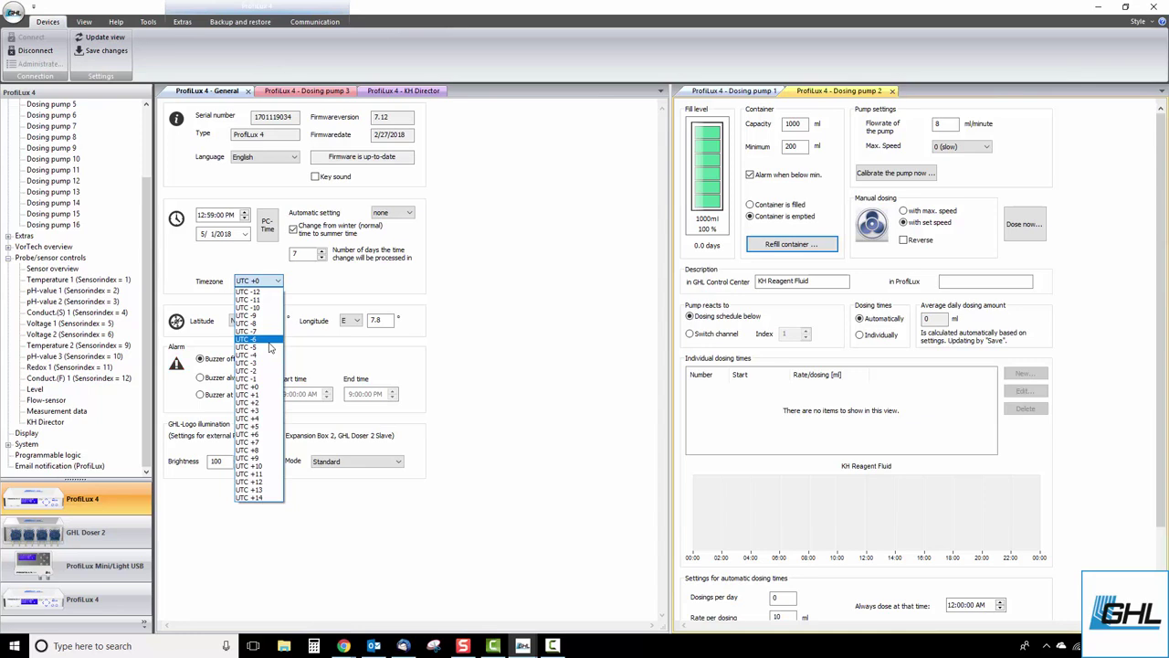
left_click(330, 302)
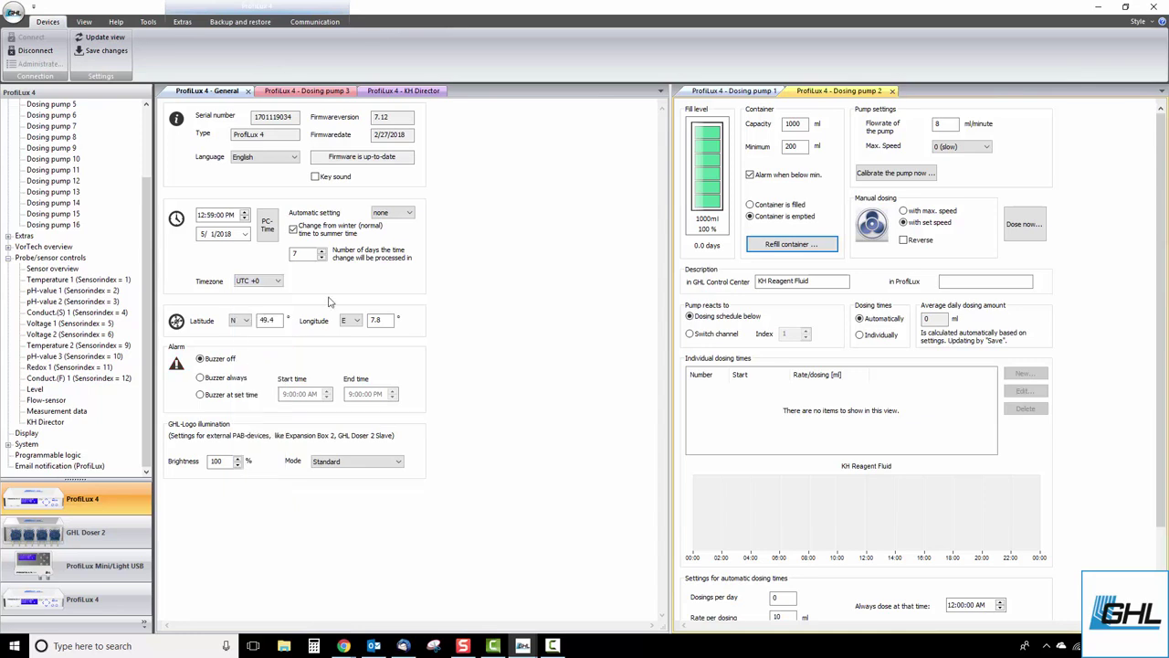
left_click(106, 52)
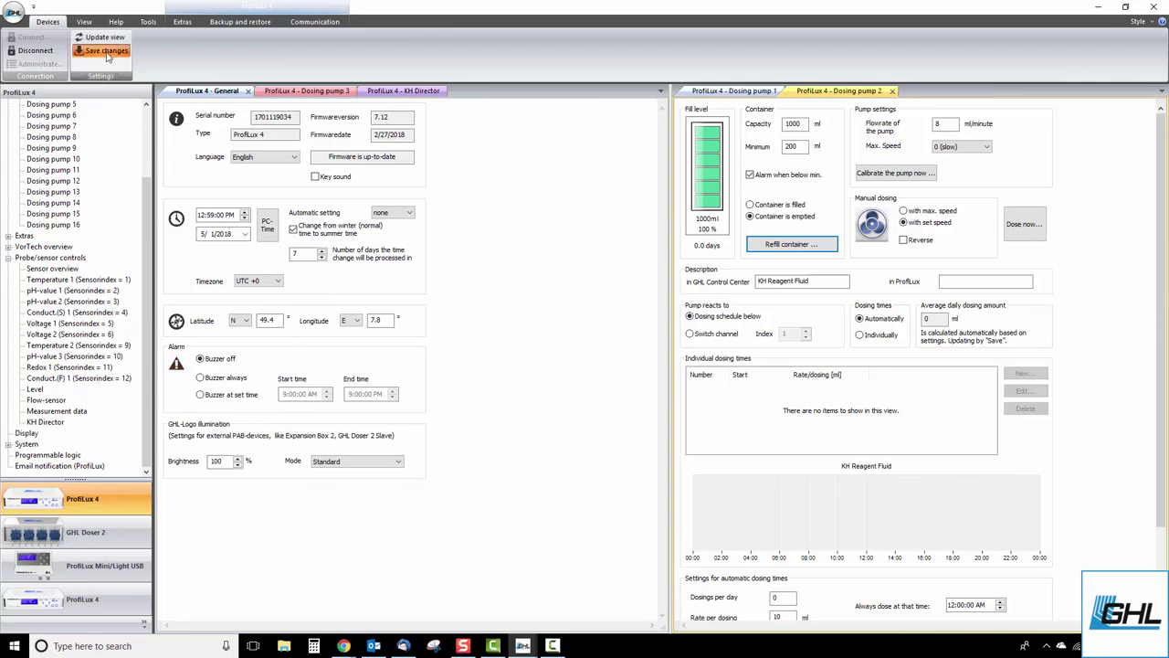